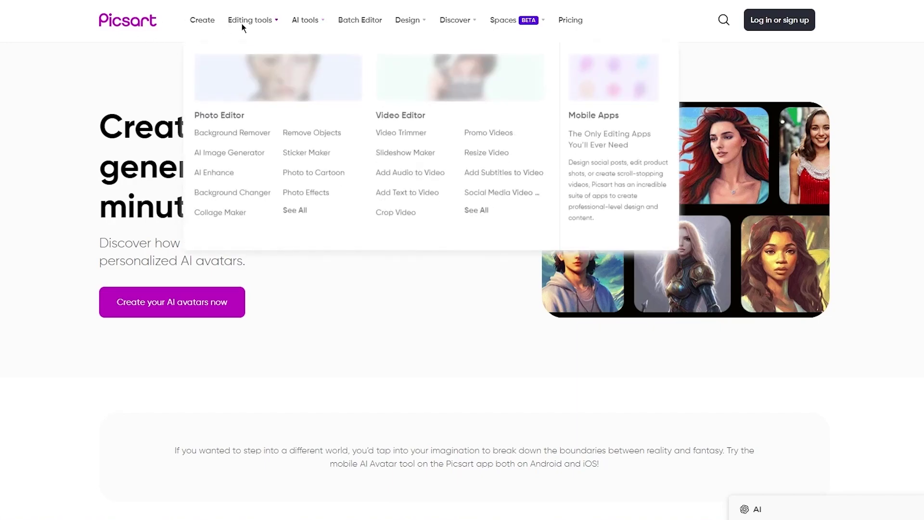
Open the AI Avatar tool page on the Picsart site.
mouse_move(263, 24)
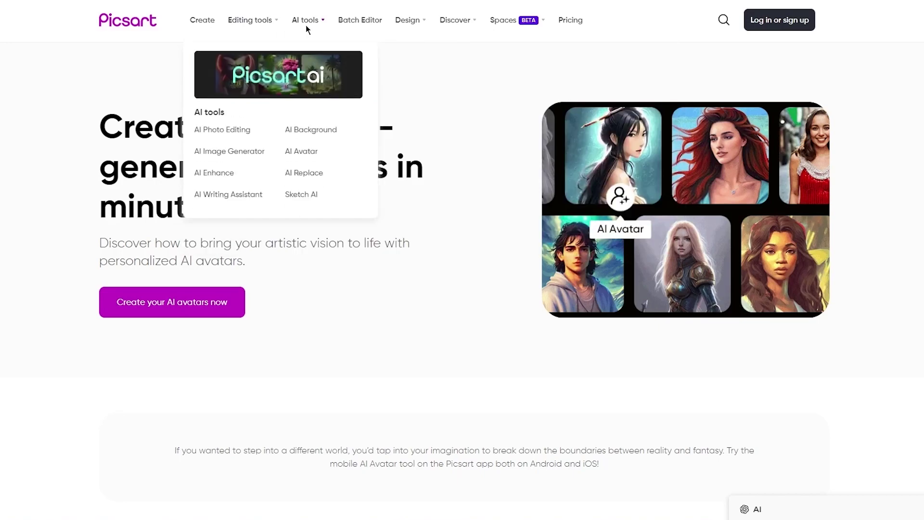
mouse_move(308, 24)
click(294, 154)
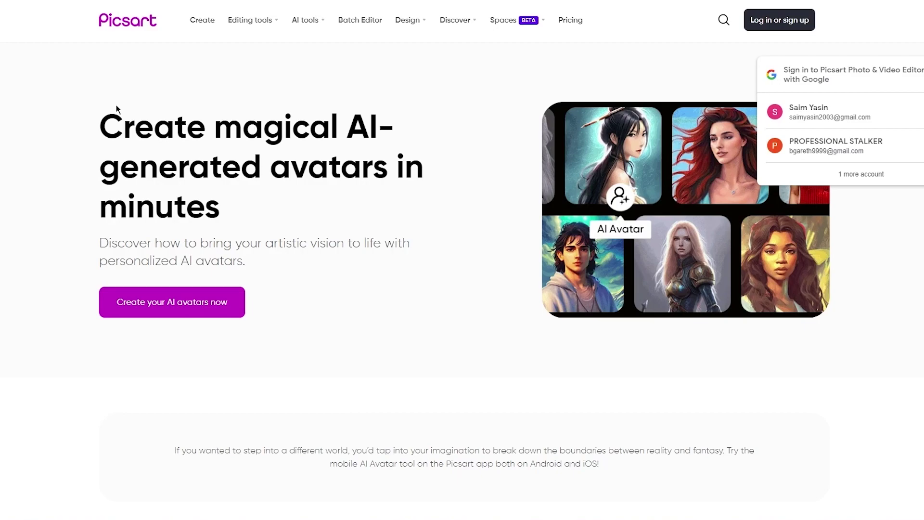
Read the AI Avatar page's sections on creative boundaries, brand profile pictures and hyper-realistic portraits.
scroll(60, 200, down, 3)
scroll(119, 169, down, 3)
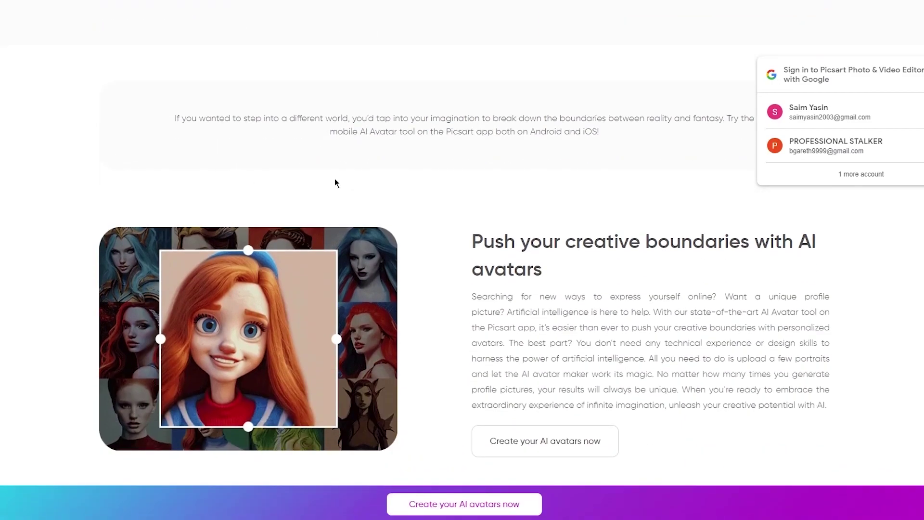
scroll(490, 258, down, 6)
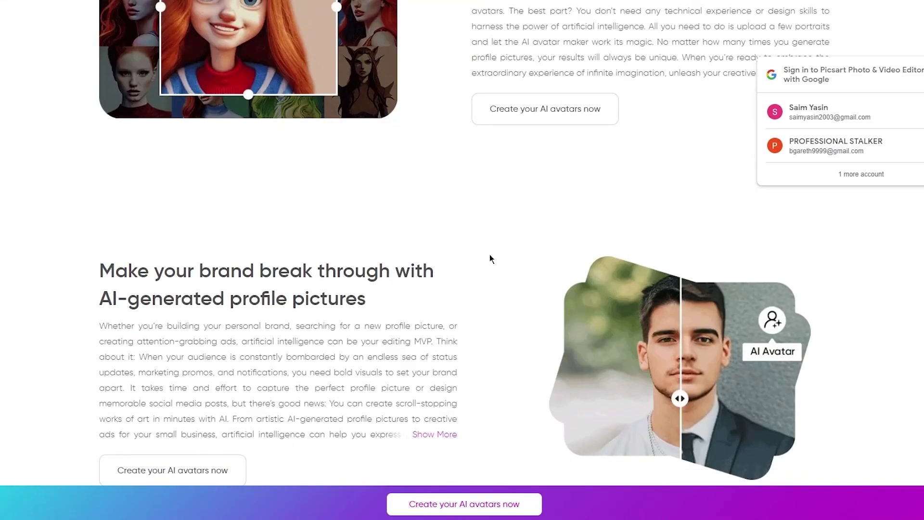
scroll(489, 258, up, 4)
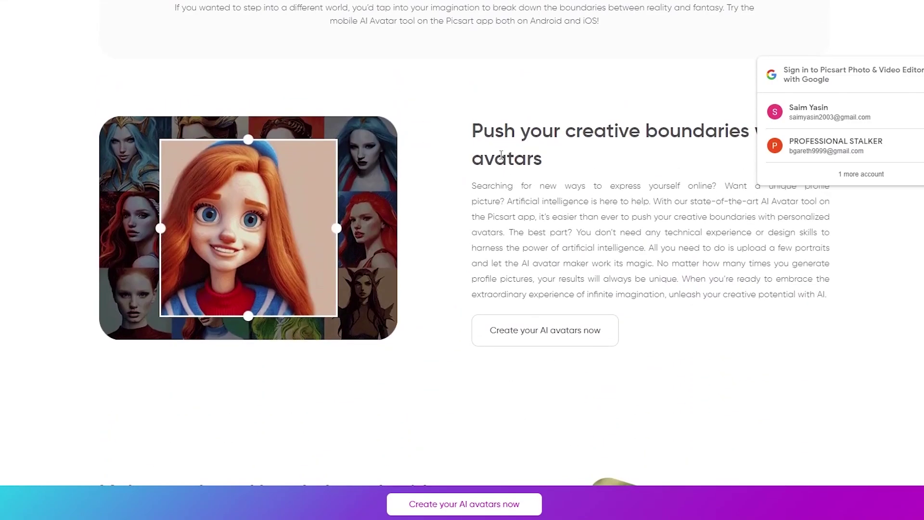
scroll(502, 155, up, 1)
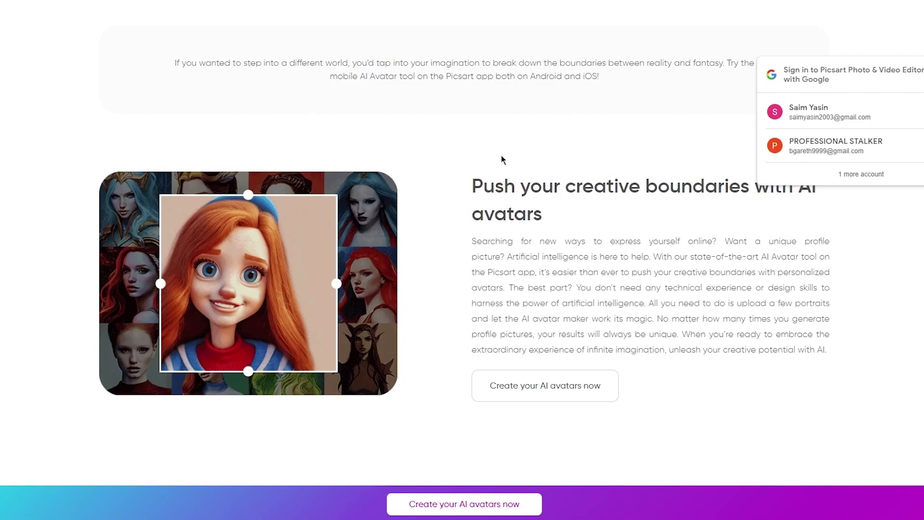
scroll(414, 217, down, 3)
scroll(308, 140, down, 4)
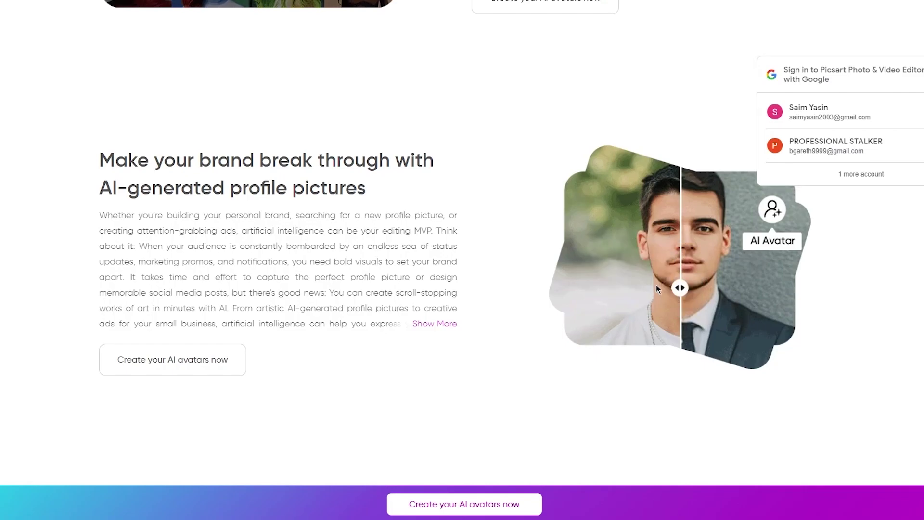
scroll(819, 271, down, 6)
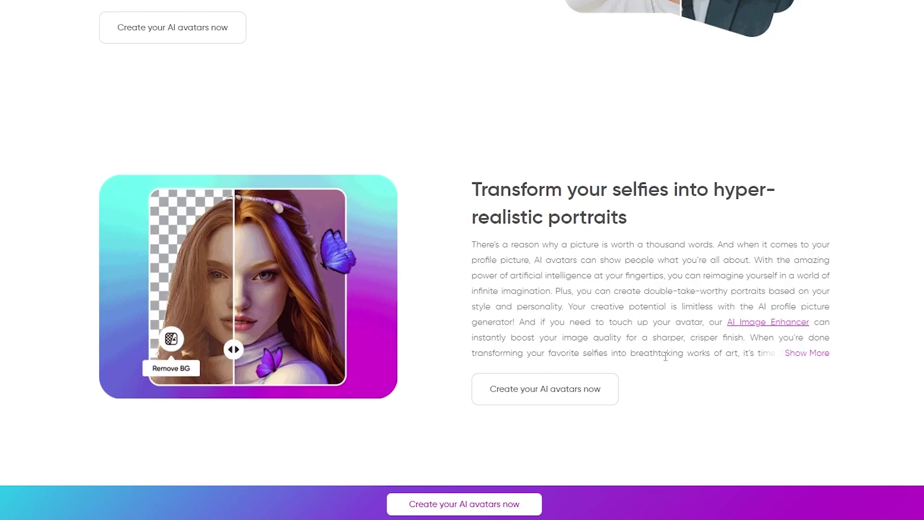
Examine the sections on couple AI avatars and pet avatars.
scroll(666, 357, down, 9)
drag(97, 95, 463, 166)
click(463, 165)
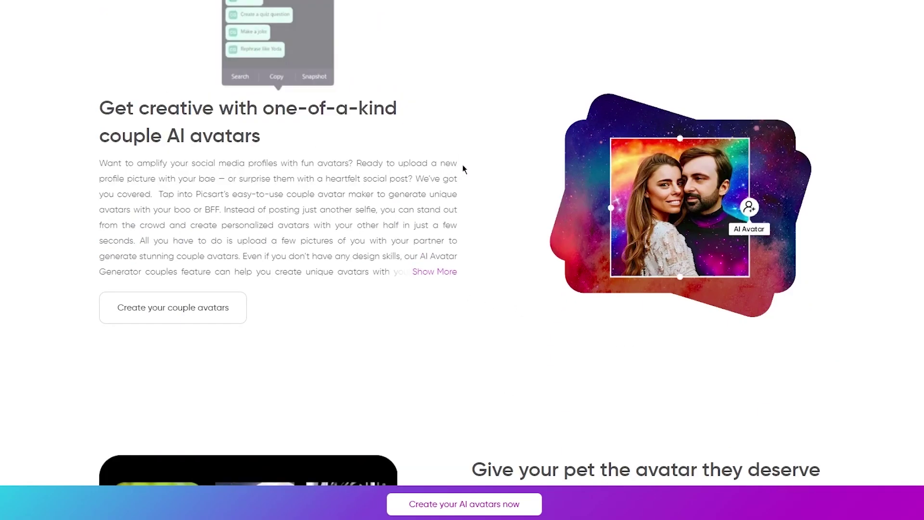
scroll(280, 206, down, 5)
scroll(280, 206, up, 5)
scroll(458, 277, down, 3)
drag(471, 302, 794, 303)
click(829, 291)
Go through the four stages of the "How to create AI avatars" guide, from Upload images to Download avatars.
scroll(722, 295, down, 7)
scroll(722, 295, down, 3)
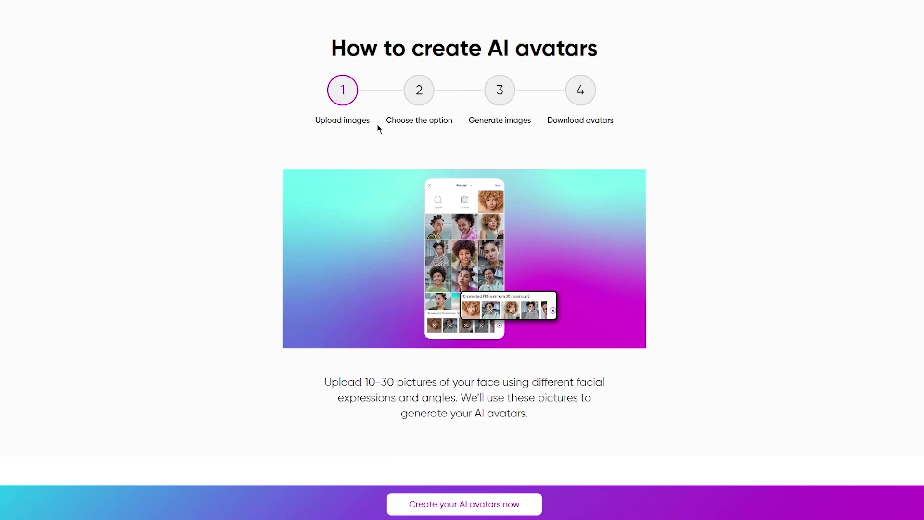
scroll(354, 109, down, 5)
scroll(310, 202, up, 7)
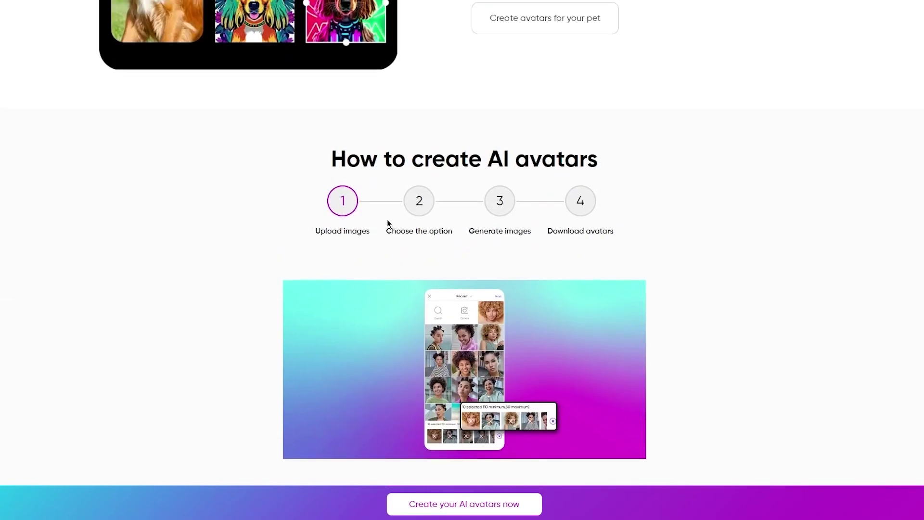
click(418, 212)
scroll(232, 239, down, 1)
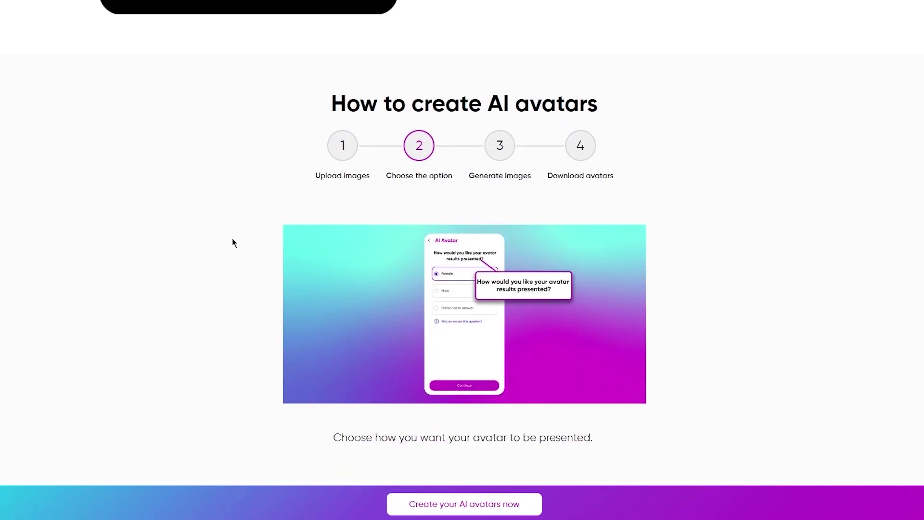
scroll(240, 242, down, 2)
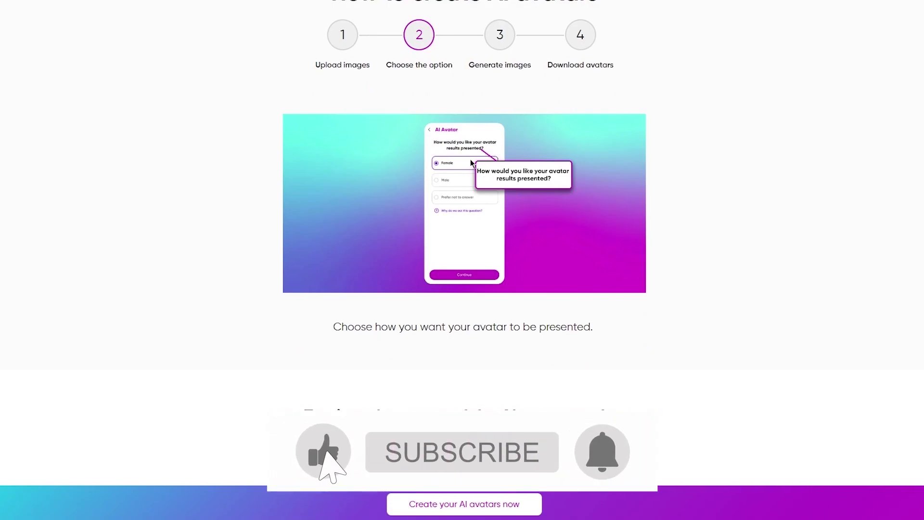
scroll(466, 142, up, 1)
click(495, 103)
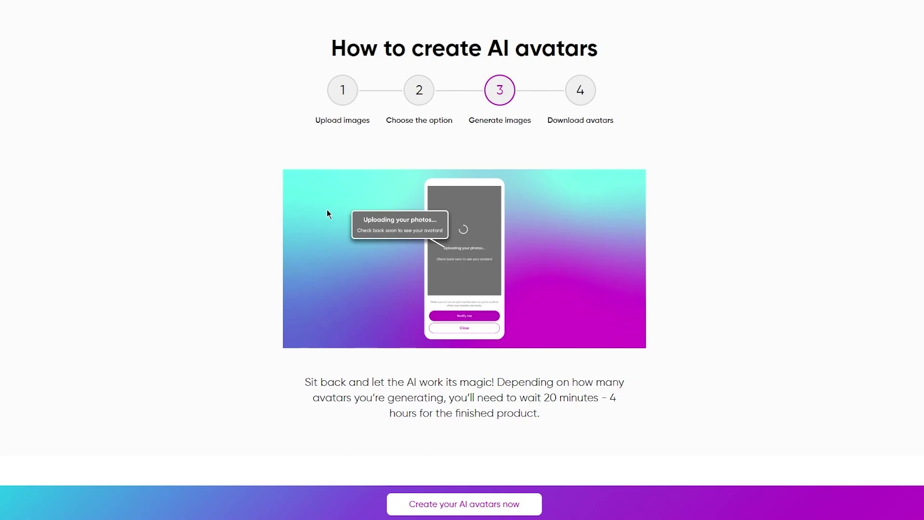
click(572, 101)
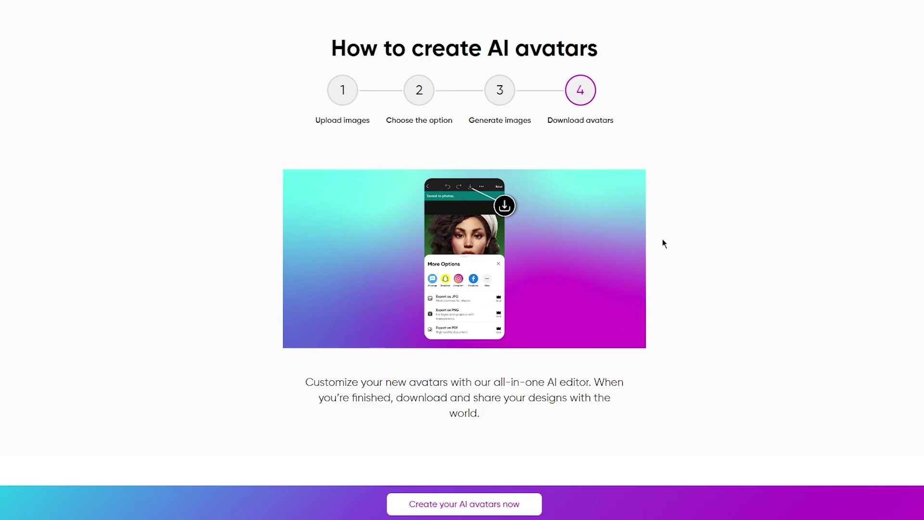
Read the "Tap into the power of the AI avatar maker" feature list, from image formats to unique style.
scroll(674, 240, down, 5)
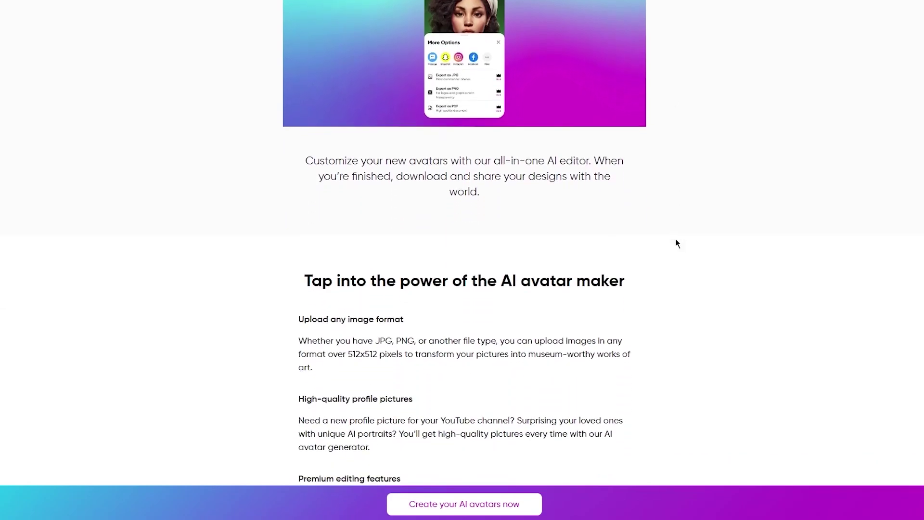
scroll(677, 243, down, 4)
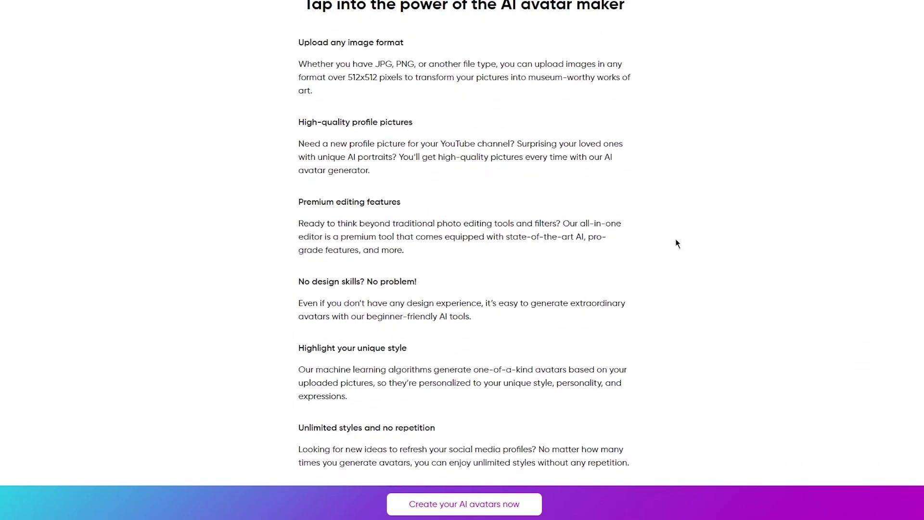
scroll(676, 243, up, 1)
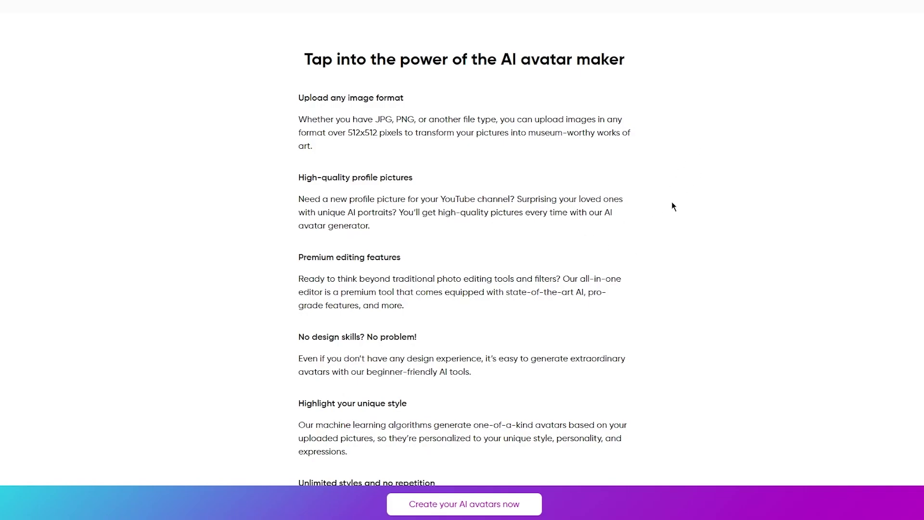
drag(336, 212, 457, 212)
click(575, 260)
scroll(285, 209, down, 3)
drag(298, 91, 550, 100)
click(703, 123)
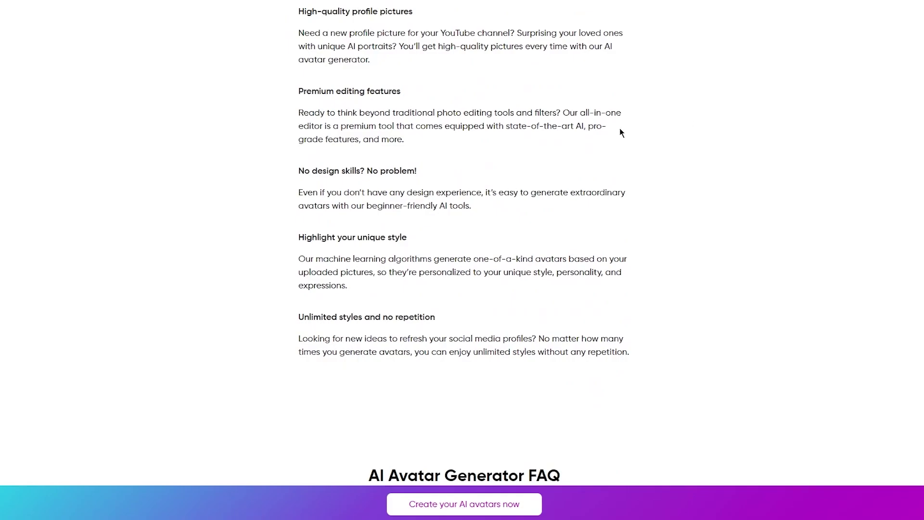
drag(299, 238, 594, 236)
click(594, 236)
Look over the AI Avatar Generator FAQ, the featured-in logos and the footer, and return to the page's beginning.
scroll(260, 309, down, 1)
scroll(263, 308, down, 5)
scroll(269, 293, down, 4)
scroll(268, 284, down, 10)
scroll(299, 215, up, 3)
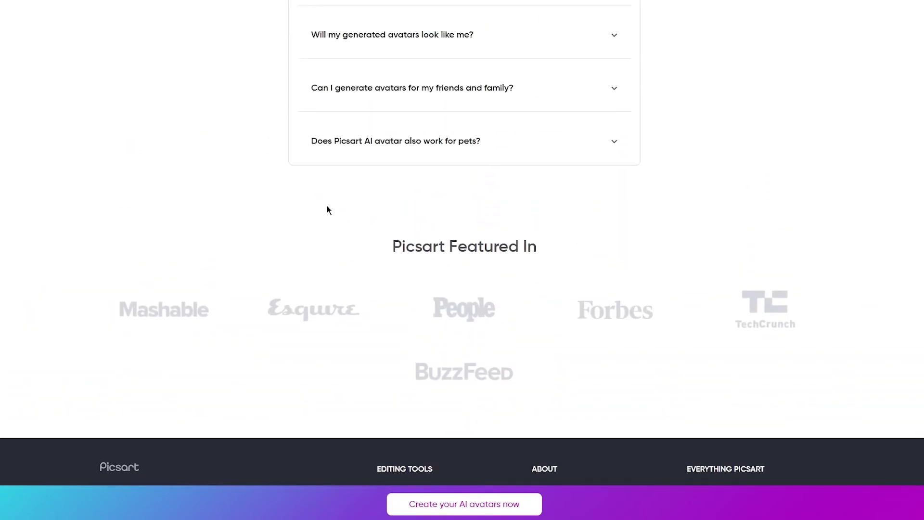
scroll(328, 210, down, 3)
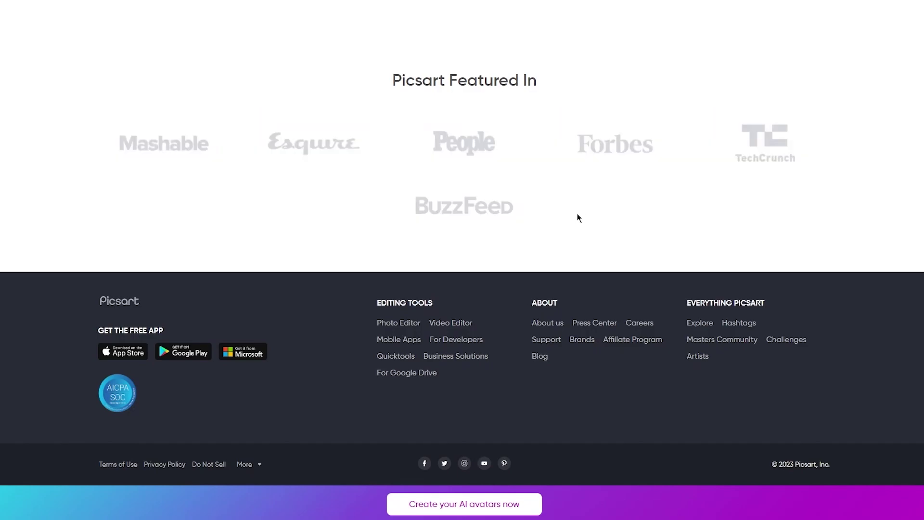
scroll(641, 162, up, 2)
scroll(640, 162, up, 20)
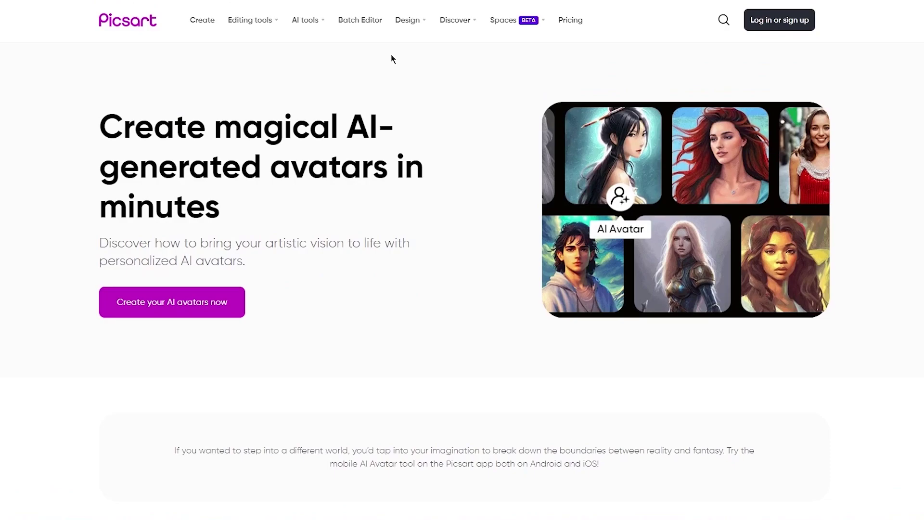
Start creating AI avatars, examine the App Store and Google Play download codes, and close the dialog.
mouse_move(419, 24)
click(204, 293)
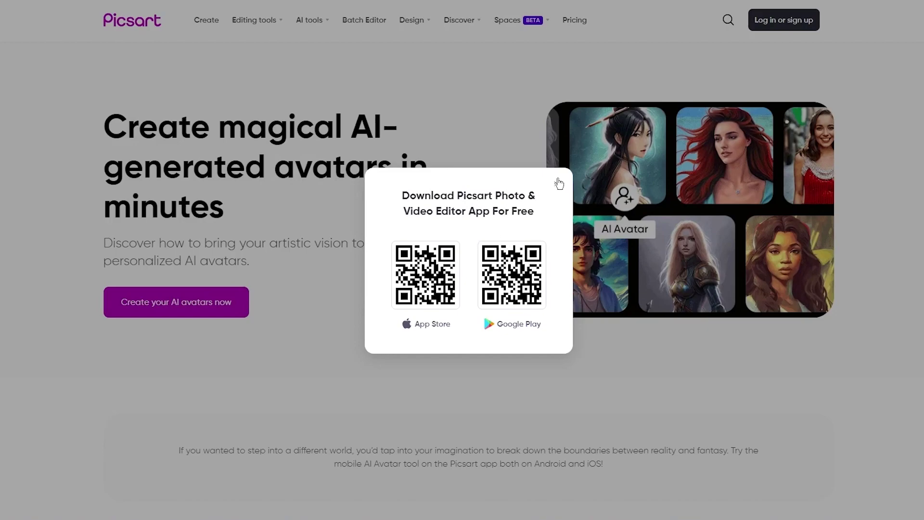
mouse_move(465, 313)
mouse_down()
mouse_move(399, 308)
mouse_move(429, 322)
mouse_move(466, 318)
mouse_up()
click(502, 320)
mouse_move(512, 309)
mouse_down()
mouse_move(335, 356)
mouse_move(463, 317)
mouse_move(453, 304)
mouse_move(513, 321)
mouse_up()
triple_click(470, 277)
click(471, 278)
click(557, 183)
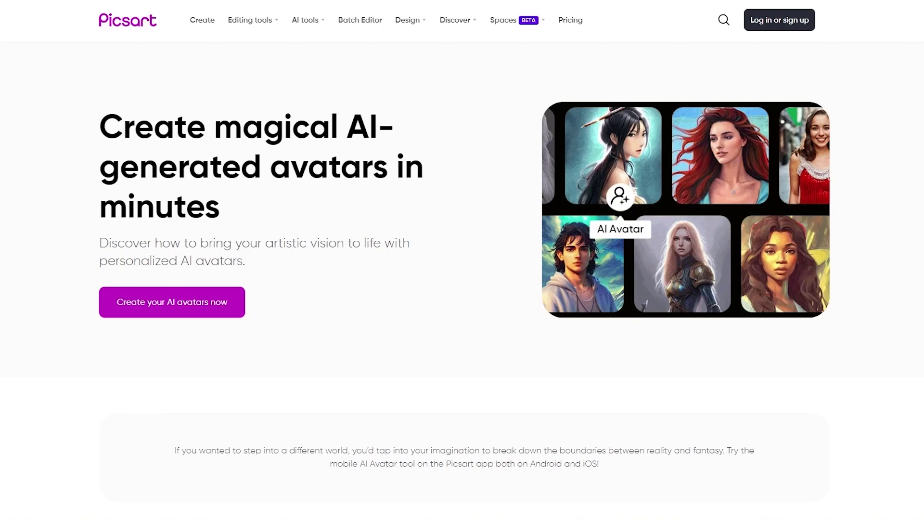
Return to the "ai avatar generator" search results and launch Media.io's AI Avatar Generator.
key(alt+Left)
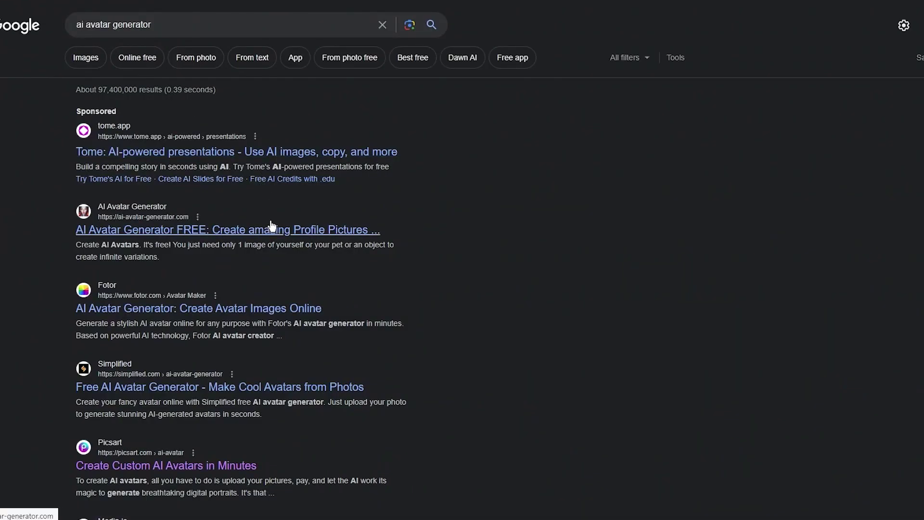
scroll(272, 226, down, 3)
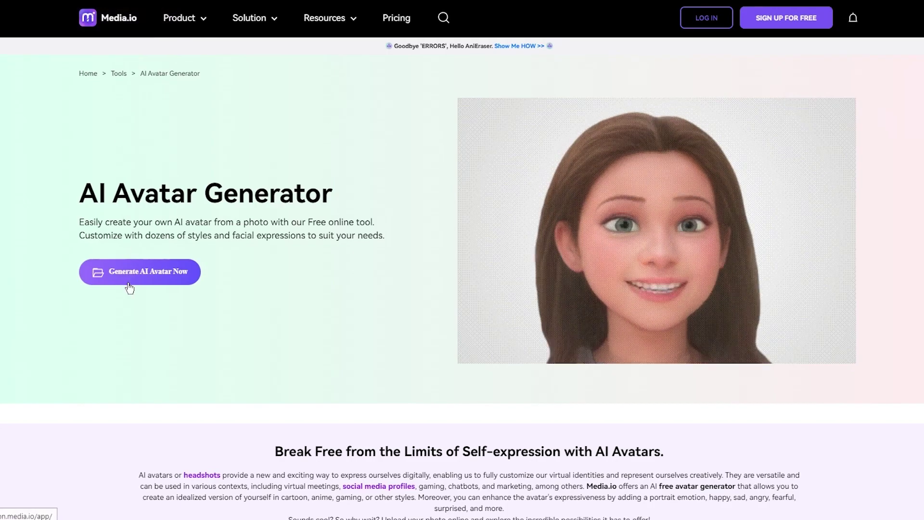
click(130, 279)
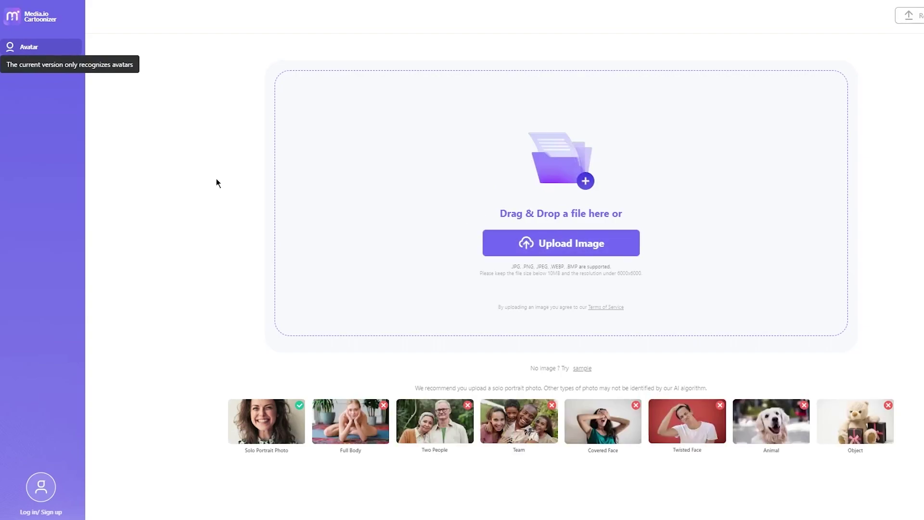
Upload the drake_as_50_cent portrait image from the Downloads folder.
click(554, 246)
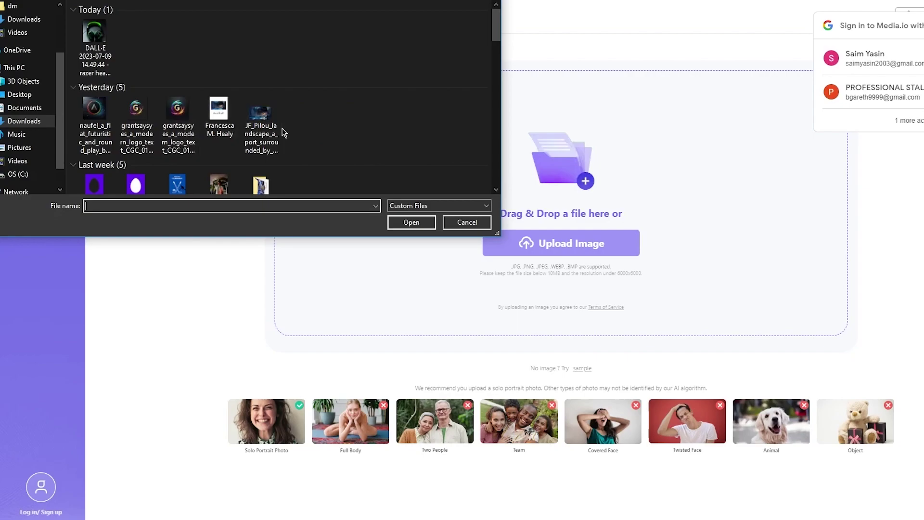
scroll(284, 130, down, 5)
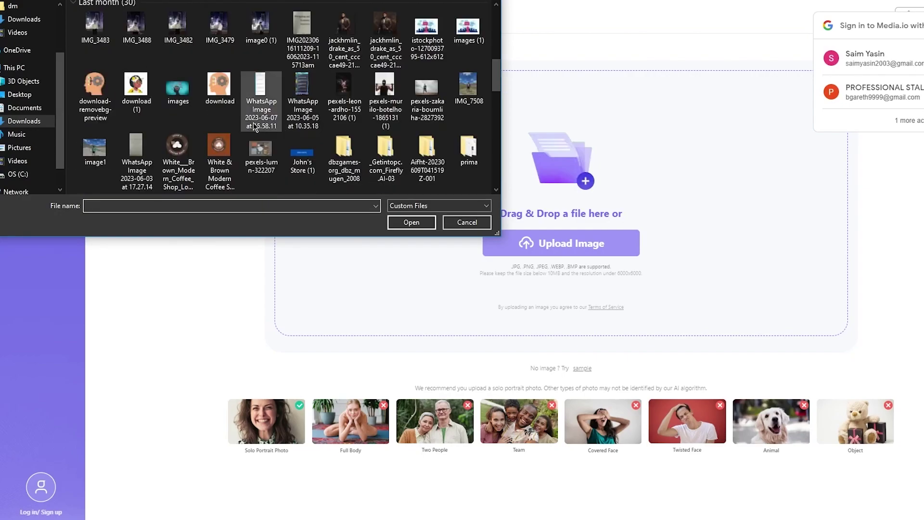
click(373, 29)
double_click(373, 27)
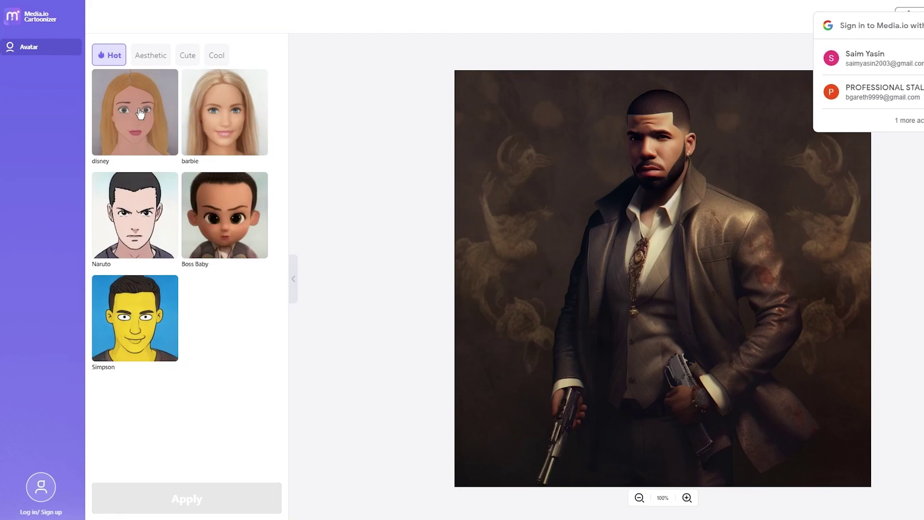
Apply the disney cartoon style with the angry red-face expression to the uploaded portrait.
click(144, 114)
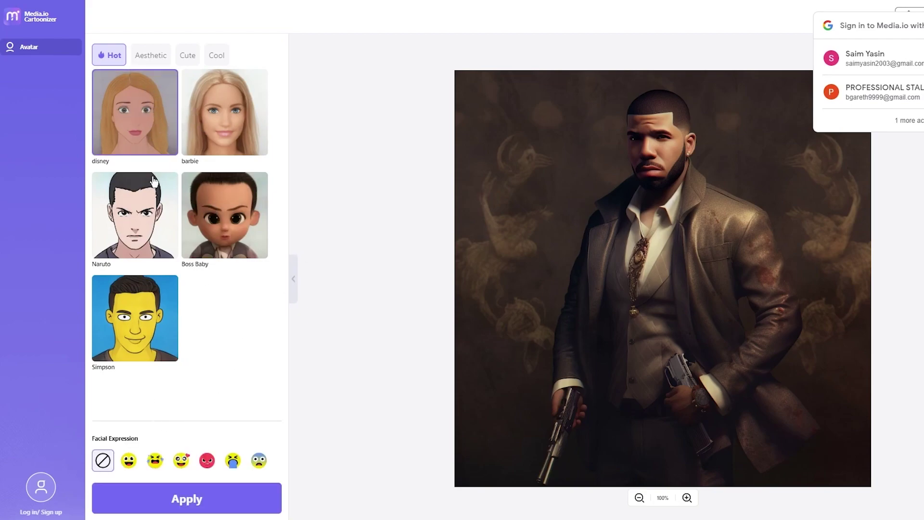
click(207, 460)
click(197, 498)
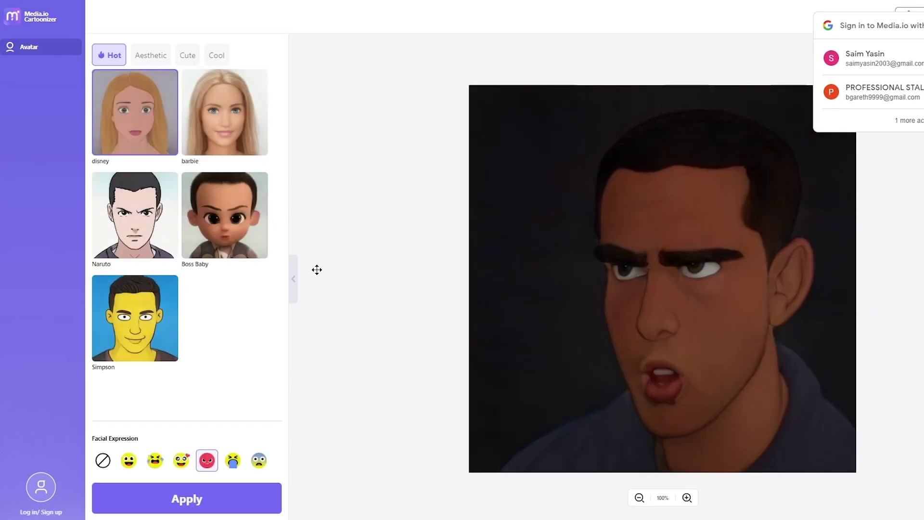
Inspect the generated avatar and apply the facial expression that follows the angry red face.
drag(648, 281, 506, 269)
drag(409, 265, 494, 257)
click(233, 461)
click(218, 486)
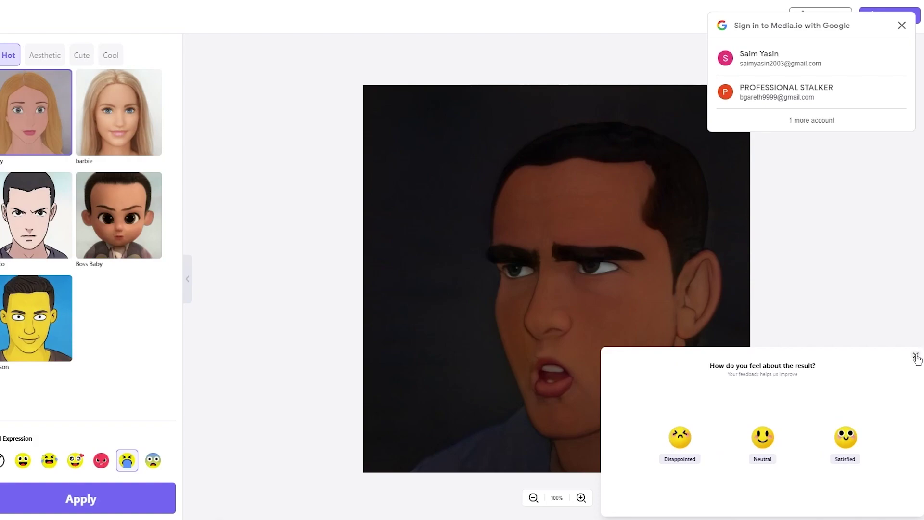
Rate the cartoon result as Satisfied and submit the feedback form.
click(850, 439)
click(856, 378)
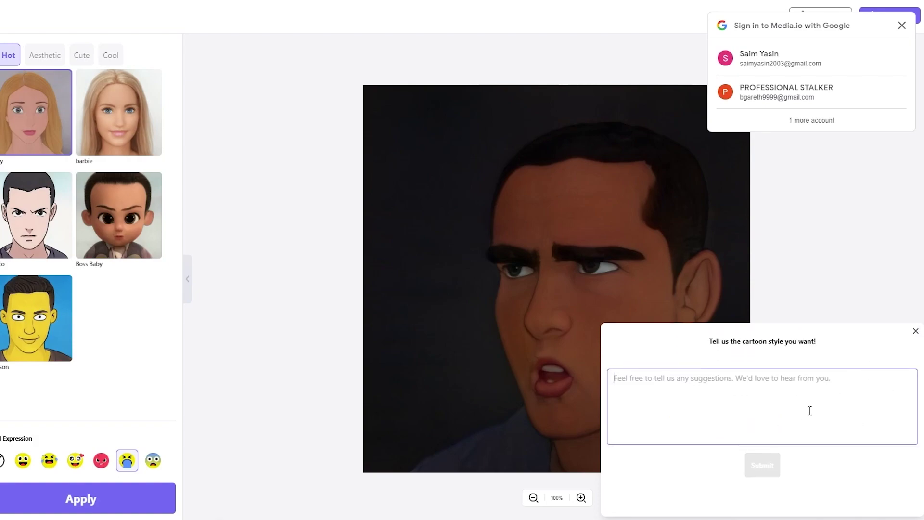
click(752, 465)
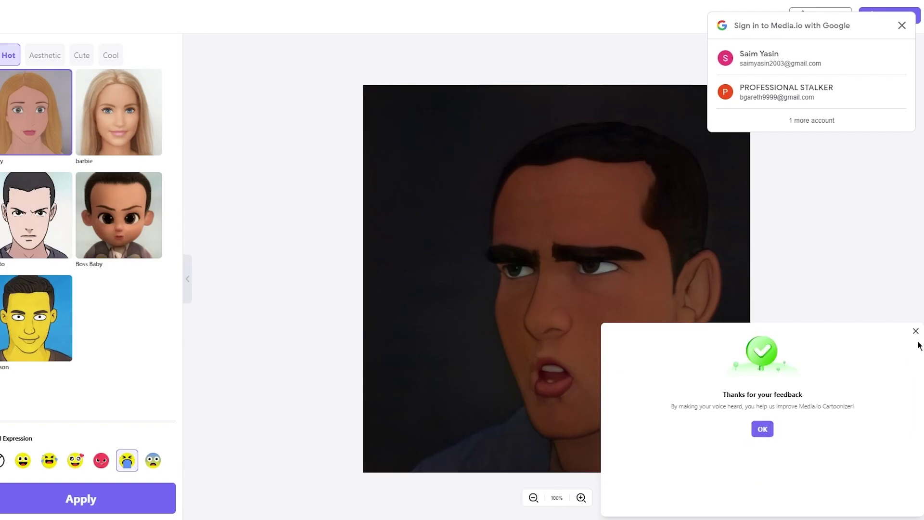
Dismiss the feedback confirmation and apply the laughing face expression with tears to the disney-style avatar.
click(916, 330)
click(49, 461)
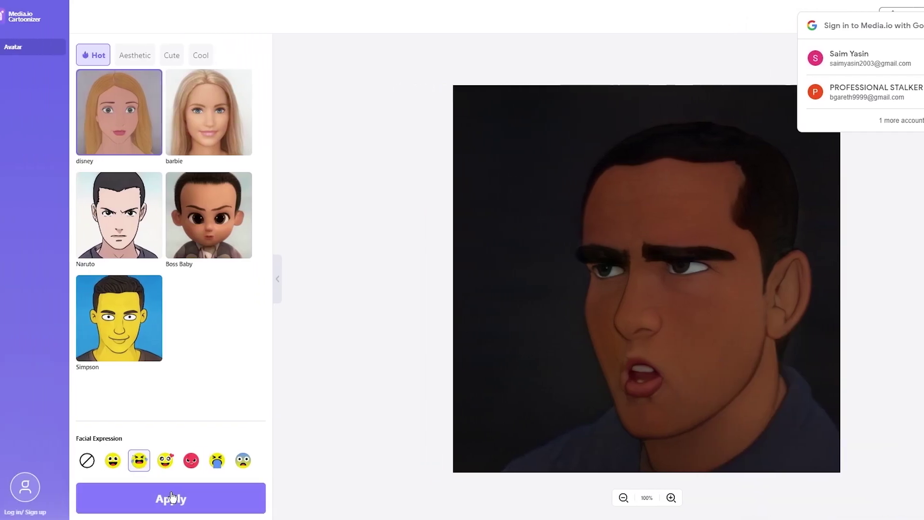
click(170, 495)
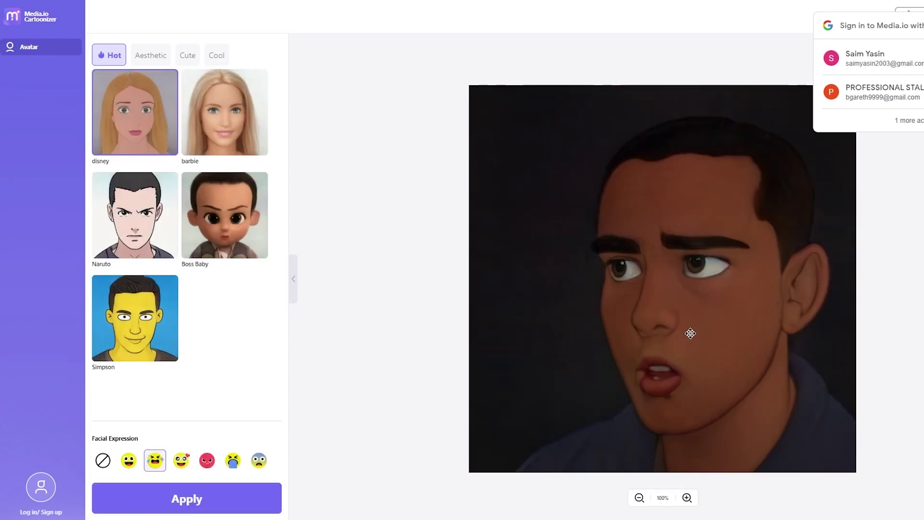
Apply the barbie cartoon style to the portrait, keeping the laughing facial expression selected.
click(213, 113)
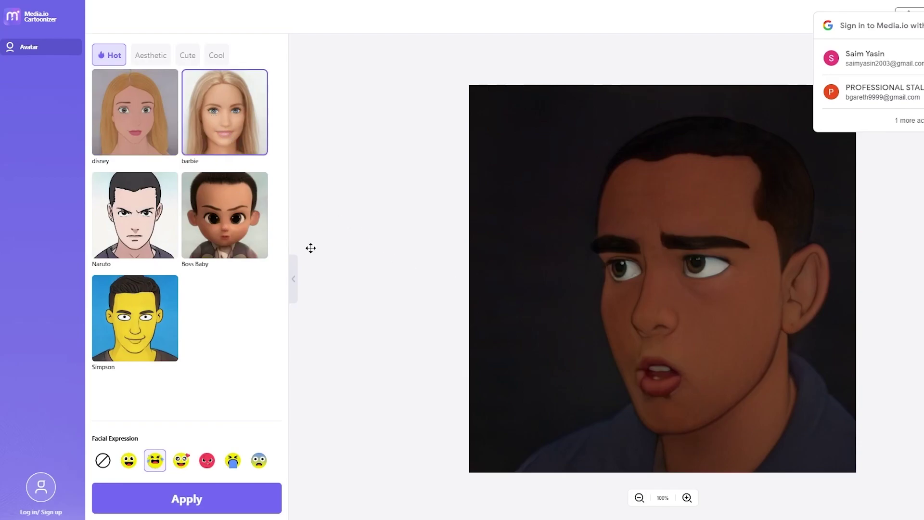
click(193, 498)
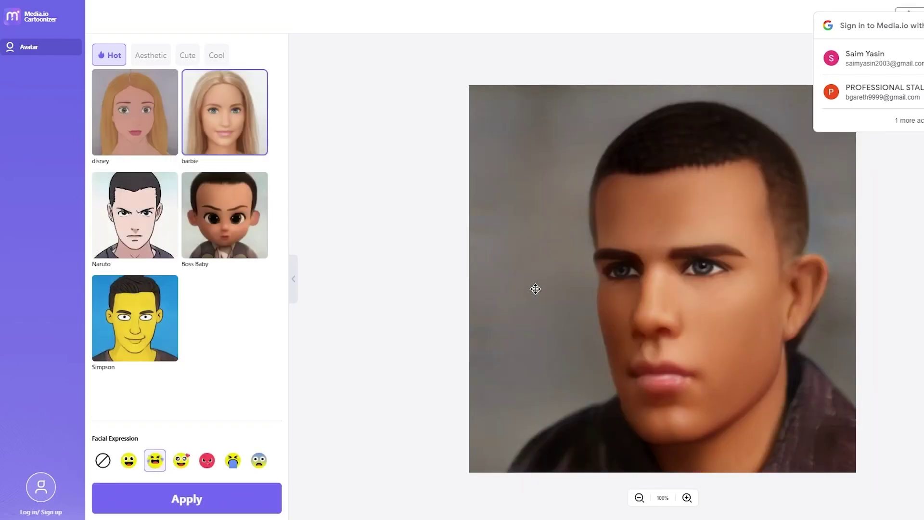
Browse the other style categories, apply the American Comics style from the Cool category, and inspect the generated portrait.
click(190, 256)
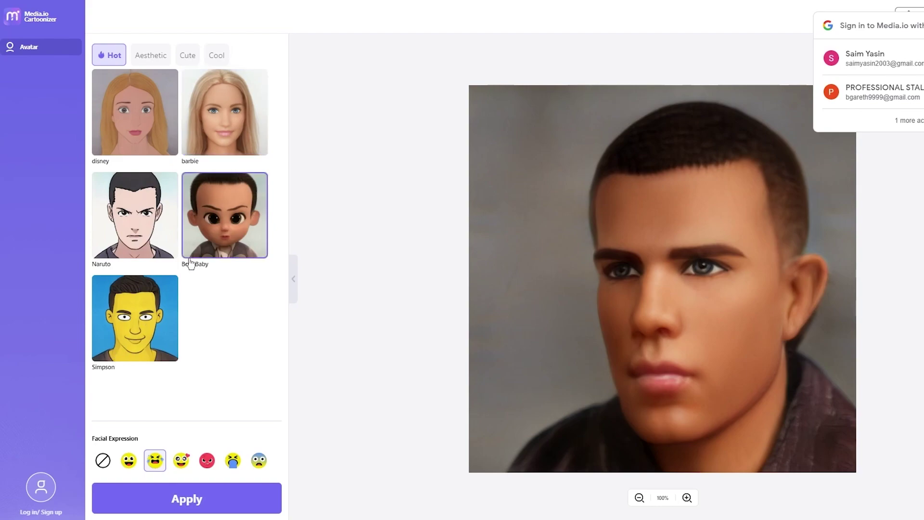
click(151, 55)
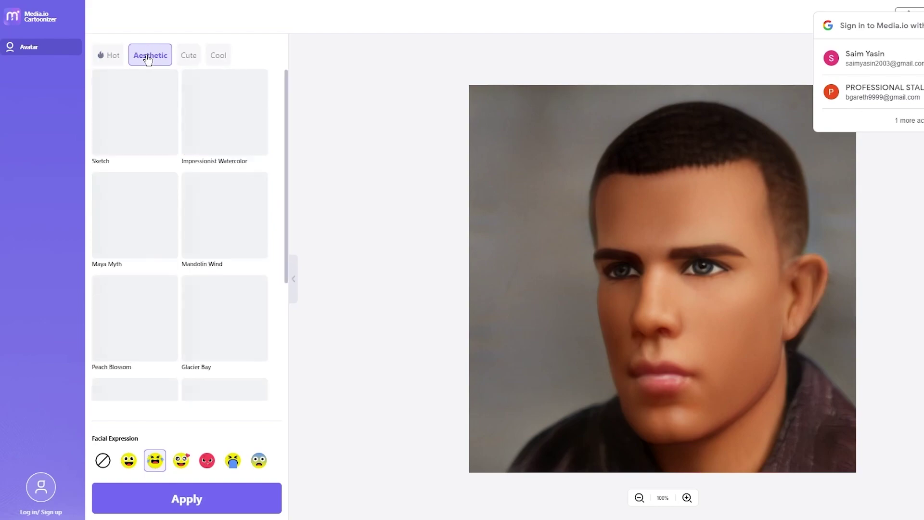
click(109, 56)
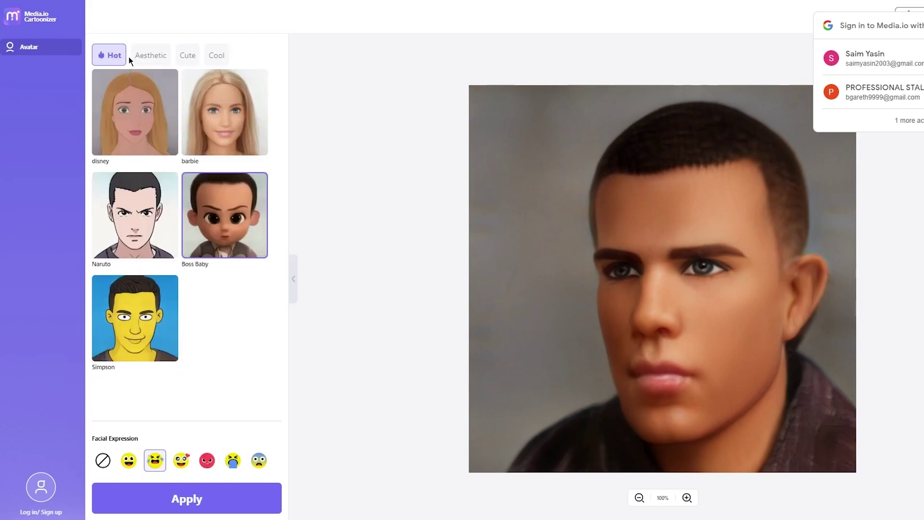
click(189, 56)
click(153, 57)
click(215, 55)
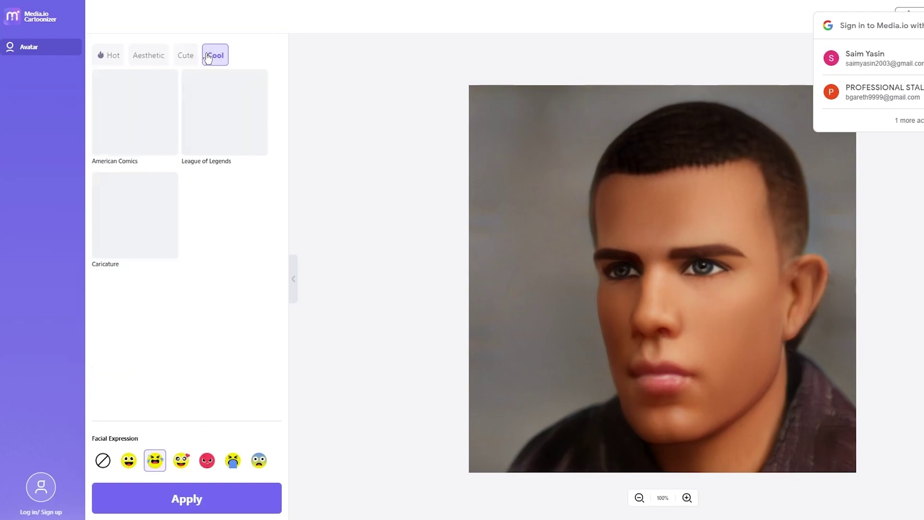
click(150, 121)
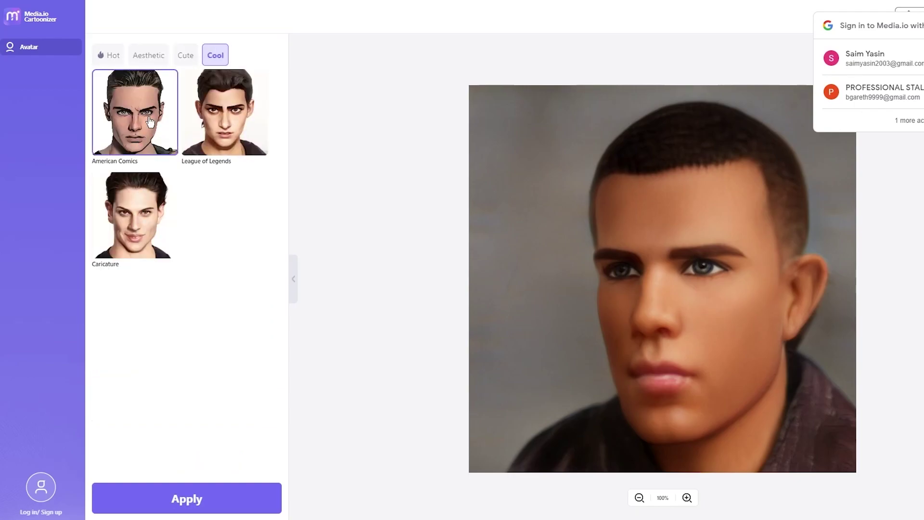
click(202, 503)
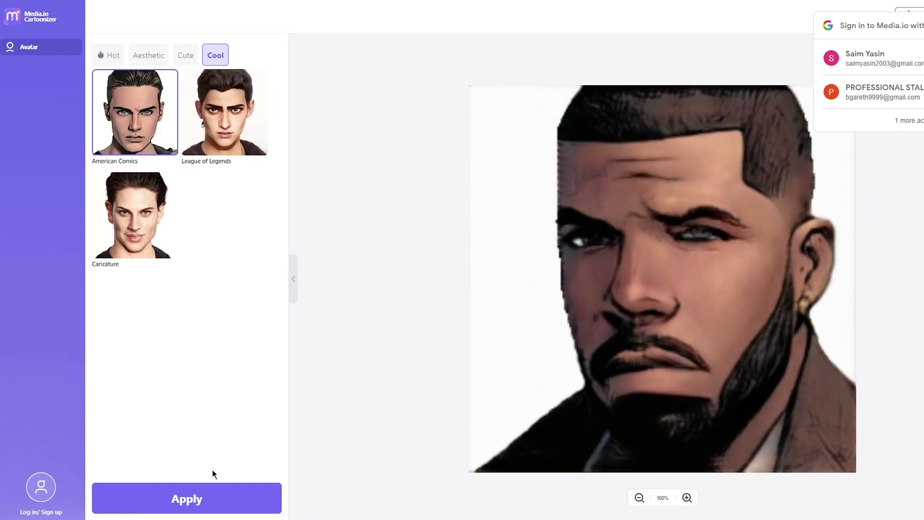
drag(716, 447, 677, 354)
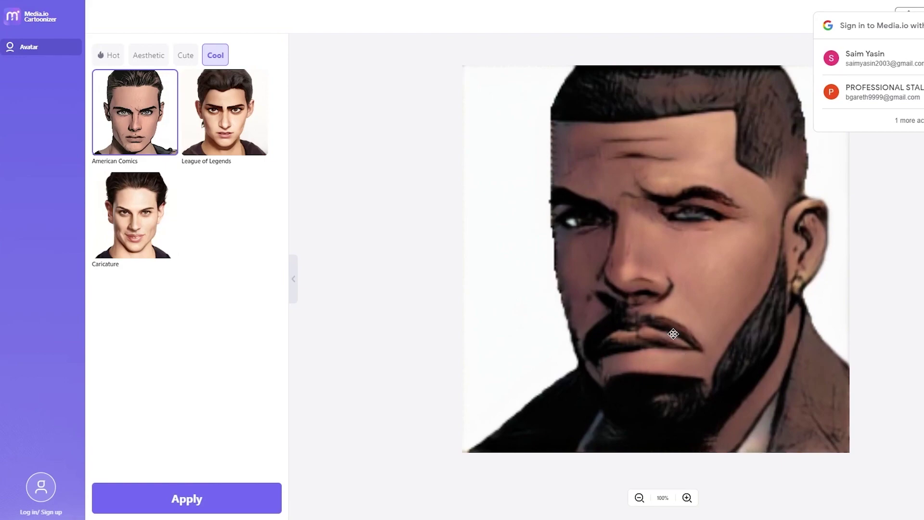